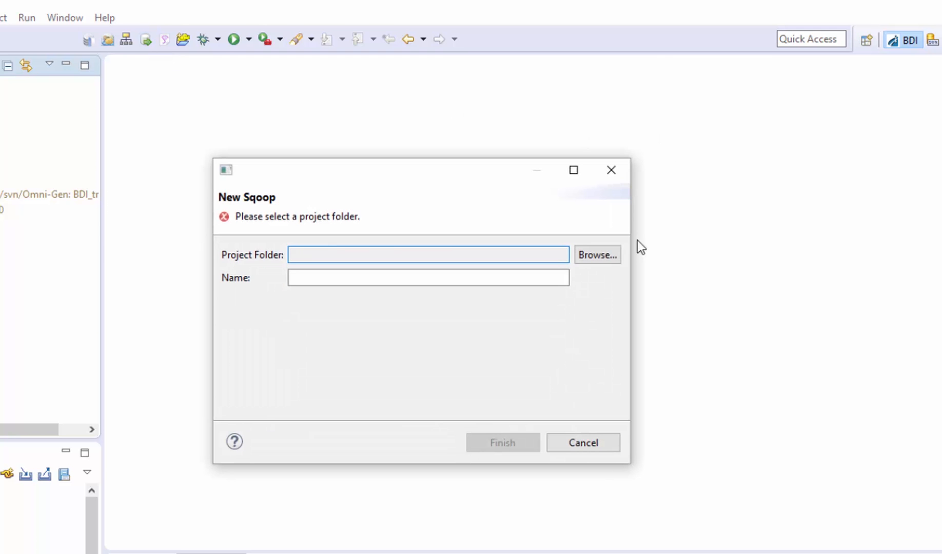
Step: Create a new Sqoop resource named Sqoop_in in the Sqoops folder of the BDI_Demo project
{"action": "left_click", "coordinate": [593, 256]}
{"action": "left_click", "coordinate": [296, 137]}
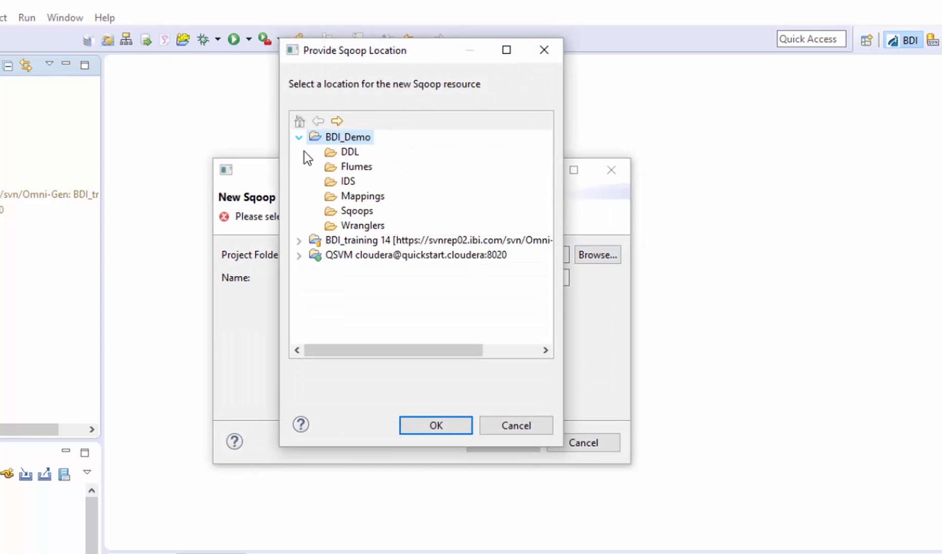
{"action": "left_click", "coordinate": [358, 211]}
{"action": "left_click", "coordinate": [444, 425]}
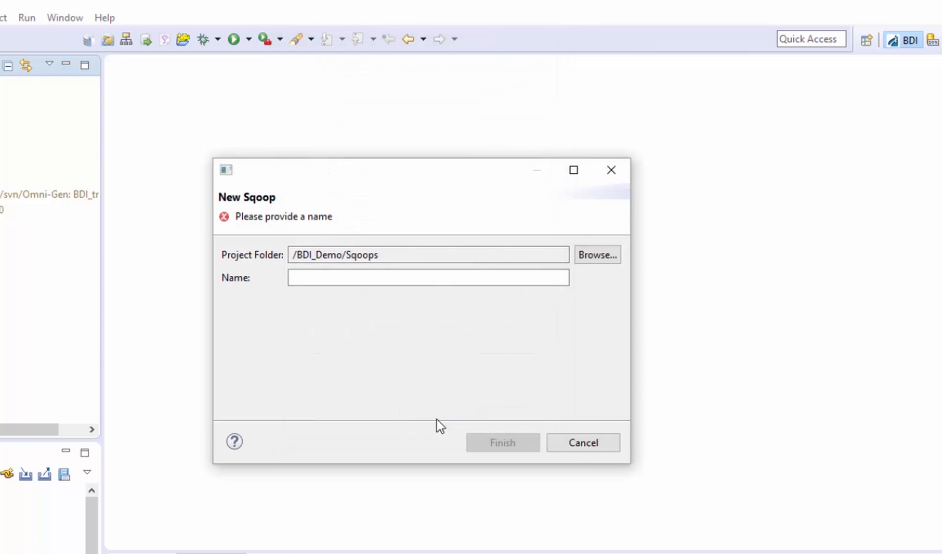
{"action": "left_click", "coordinate": [345, 279]}
{"action": "type", "text": "Sqoop"}
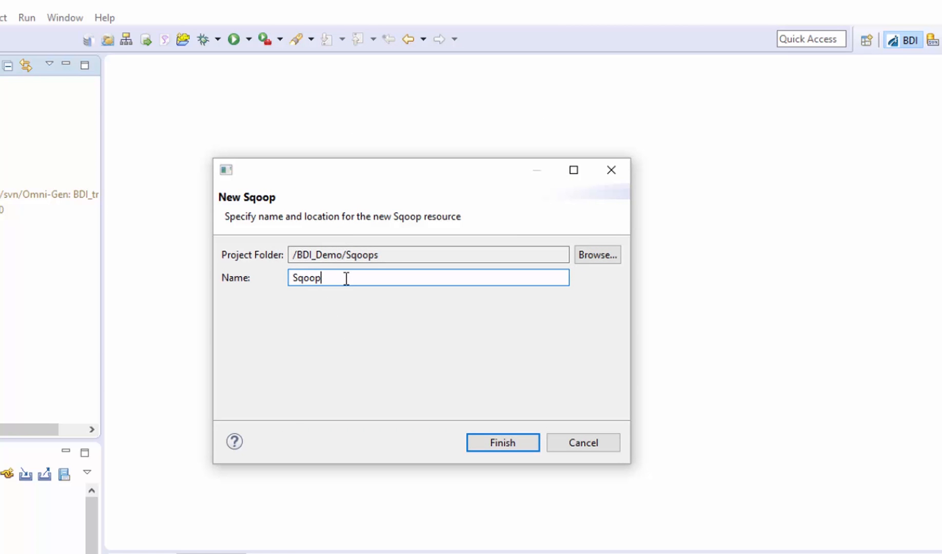
{"action": "type", "text": "_in"}
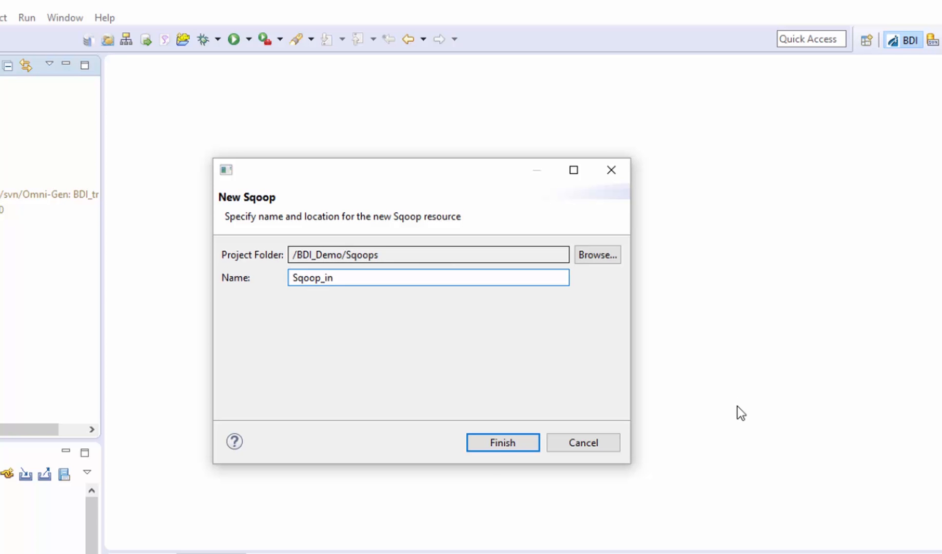
{"action": "left_click", "coordinate": [494, 443]}
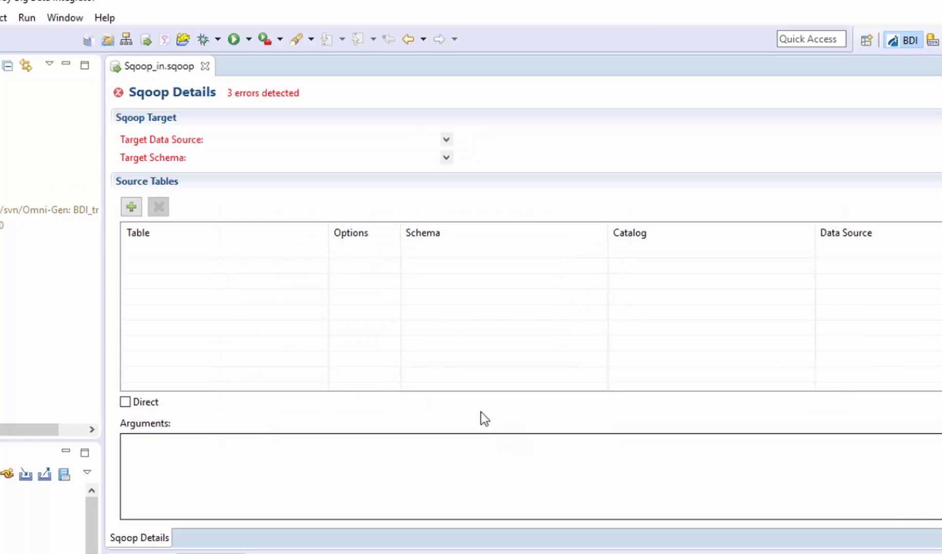
Step: Set the Sqoop target data source to Hive and the target schema to sales_weather
{"action": "left_click", "coordinate": [447, 139]}
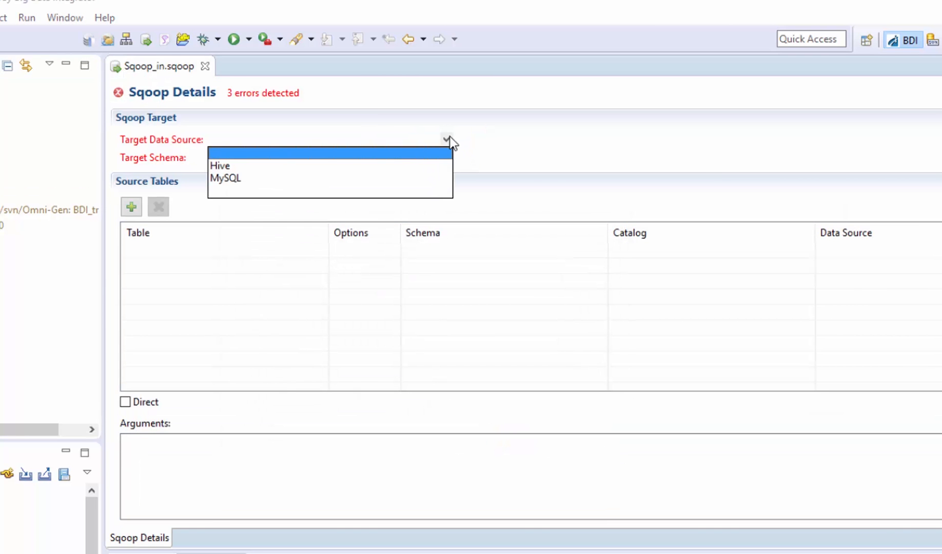
{"action": "left_click", "coordinate": [258, 164]}
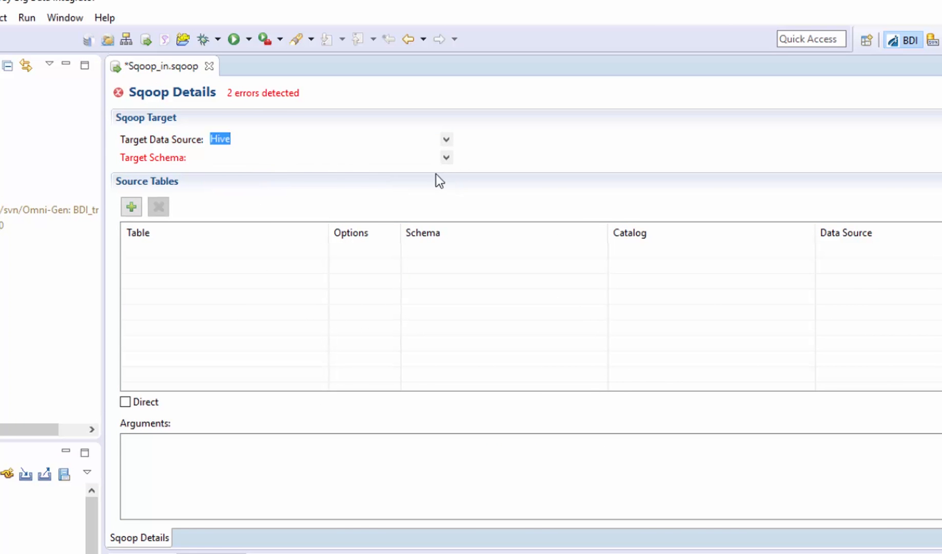
{"action": "left_click", "coordinate": [447, 158]}
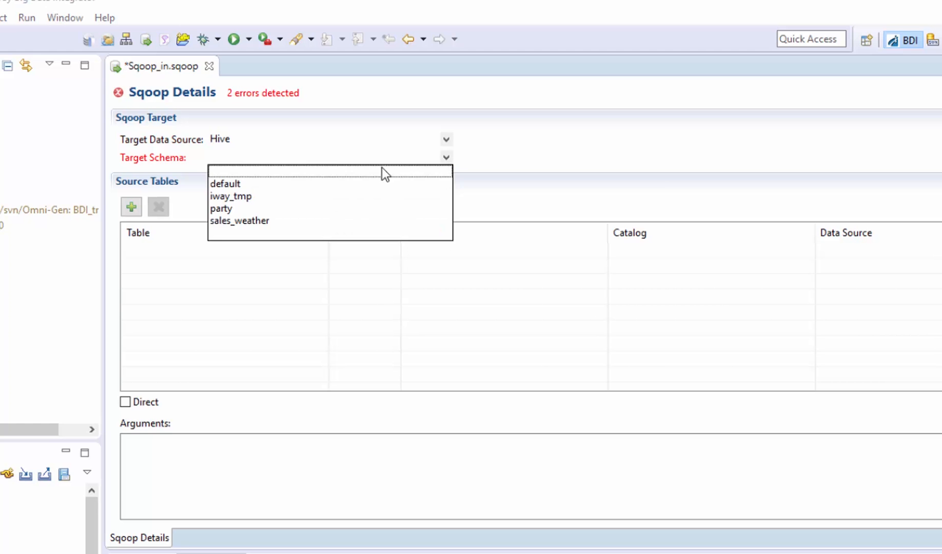
{"action": "left_click", "coordinate": [225, 222]}
{"action": "left_click", "coordinate": [281, 157]}
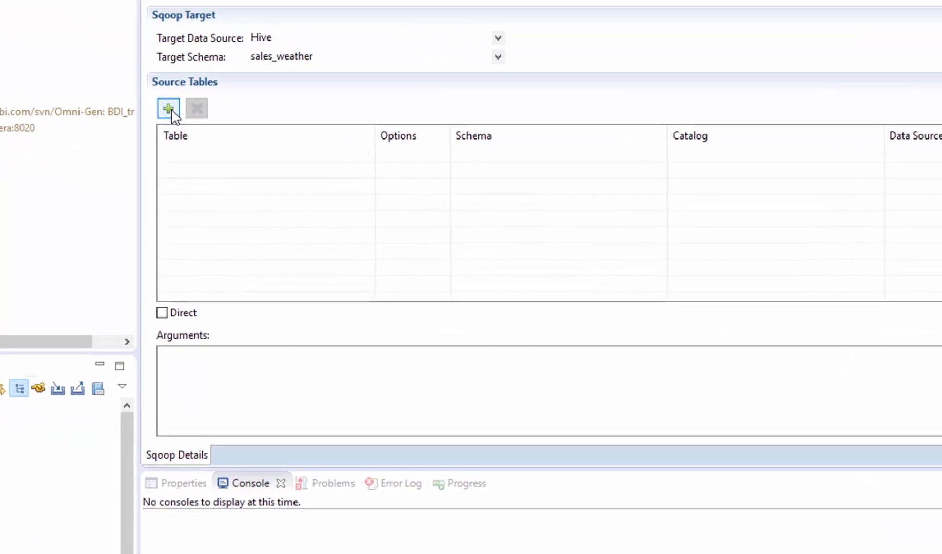
Step: Add the orders, sales_data and weather_sales_report tables from the MySQL database schema as source tables
{"action": "left_click", "coordinate": [169, 109]}
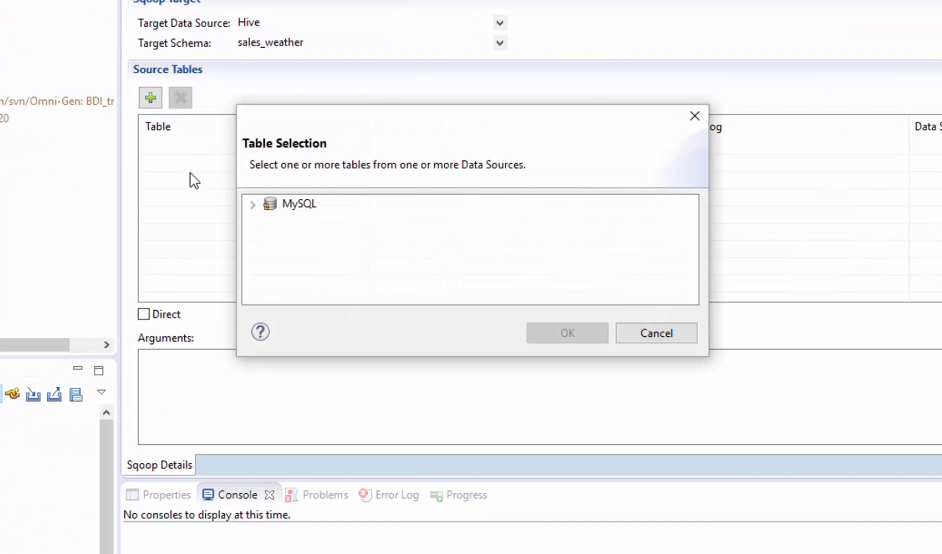
{"action": "left_click", "coordinate": [253, 205]}
{"action": "left_click", "coordinate": [270, 220]}
{"action": "left_click", "coordinate": [288, 237]}
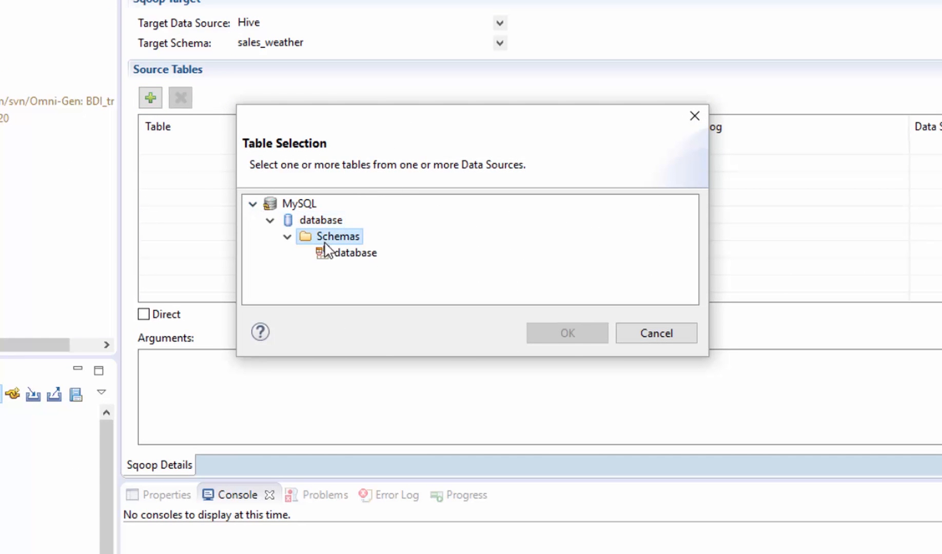
{"action": "double_click", "coordinate": [354, 253]}
{"action": "double_click", "coordinate": [367, 270]}
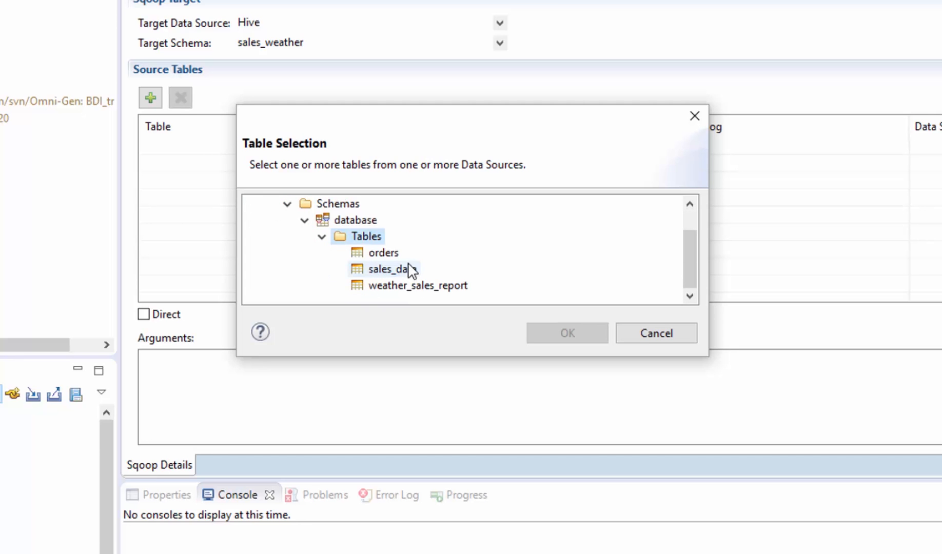
{"action": "left_click", "coordinate": [403, 259]}
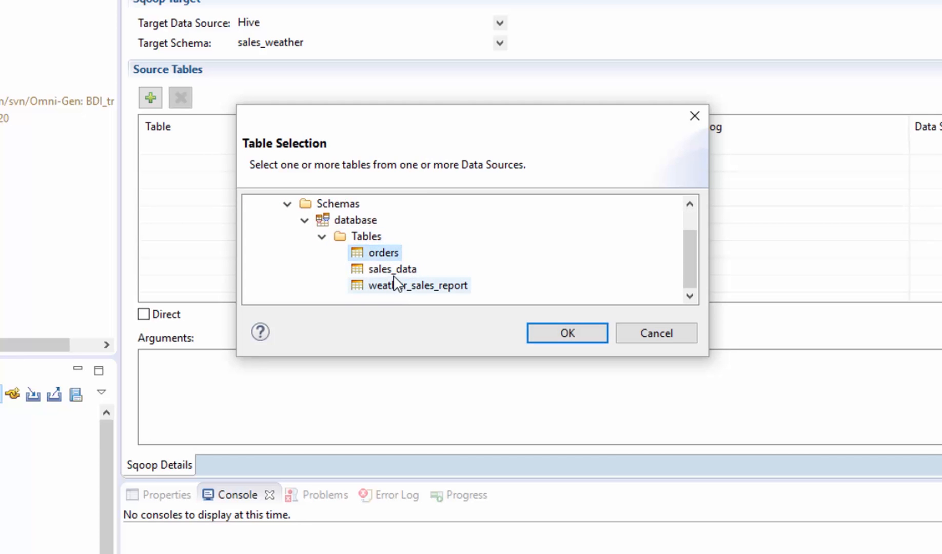
{"action": "left_click", "coordinate": [394, 271], "text": "ctrl"}
{"action": "left_click", "coordinate": [395, 286], "text": "ctrl"}
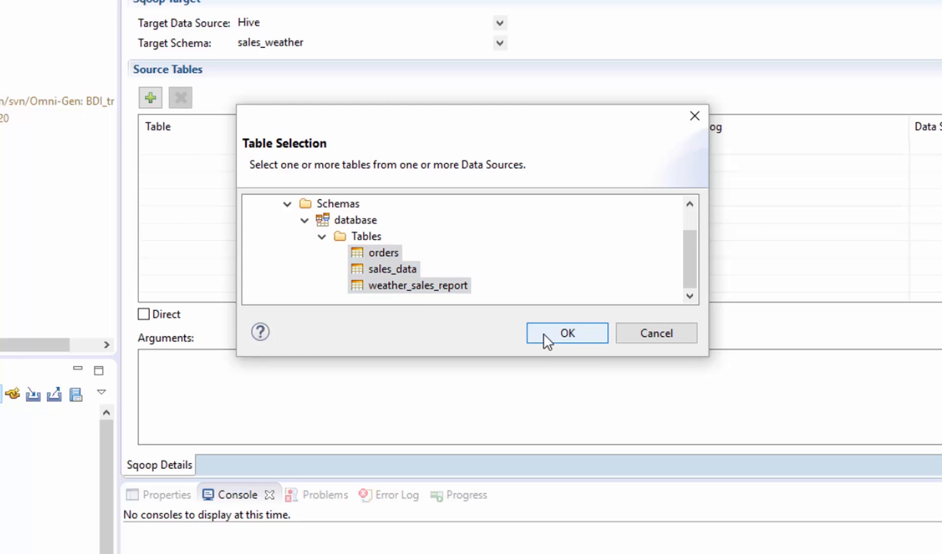
{"action": "left_click", "coordinate": [547, 338]}
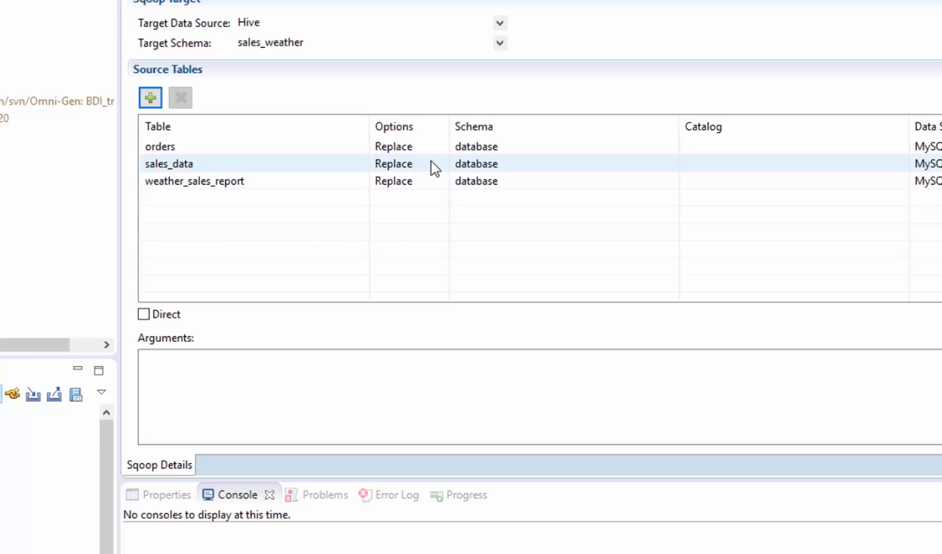
Step: Set the import option of the orders source table to CDC
{"action": "left_click", "coordinate": [439, 147]}
{"action": "left_click", "coordinate": [440, 146]}
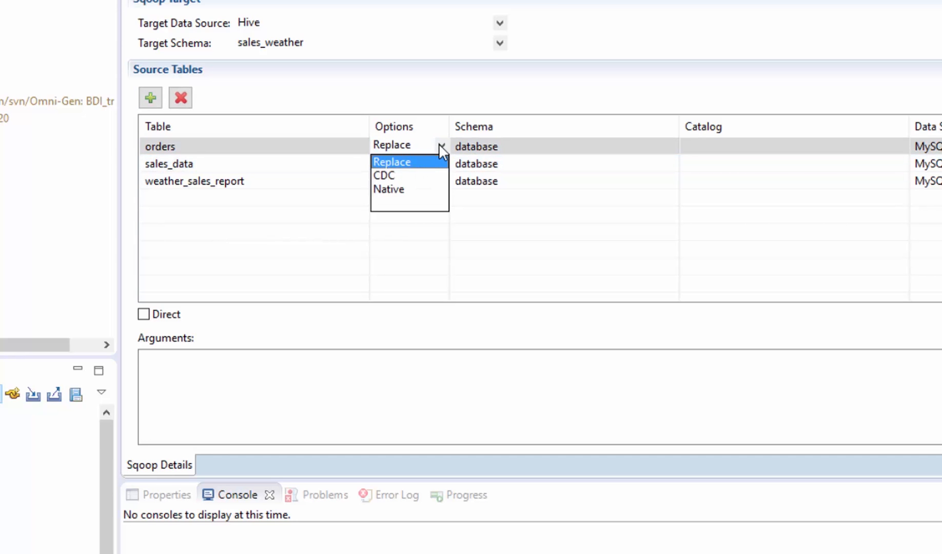
{"action": "left_click", "coordinate": [403, 176]}
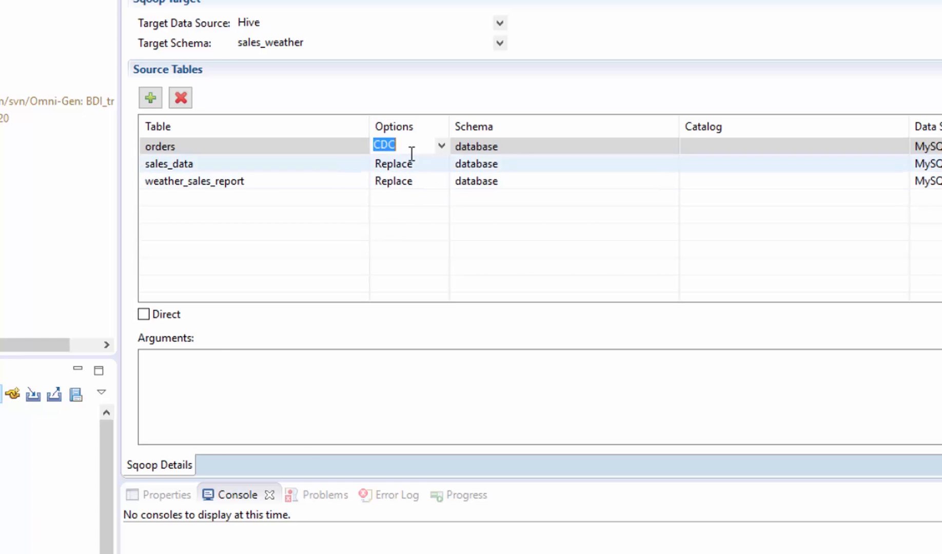
{"action": "left_click", "coordinate": [340, 151]}
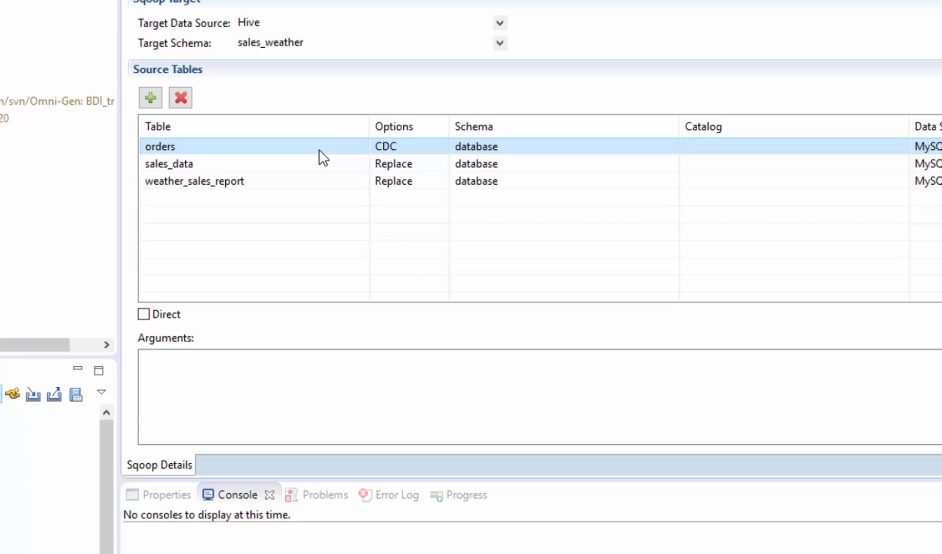
Step: Try to set sales_data to CDC, marking sales_order_id, order_date, state_fips, state_name and subtotal as primary key columns
{"action": "left_click", "coordinate": [404, 164]}
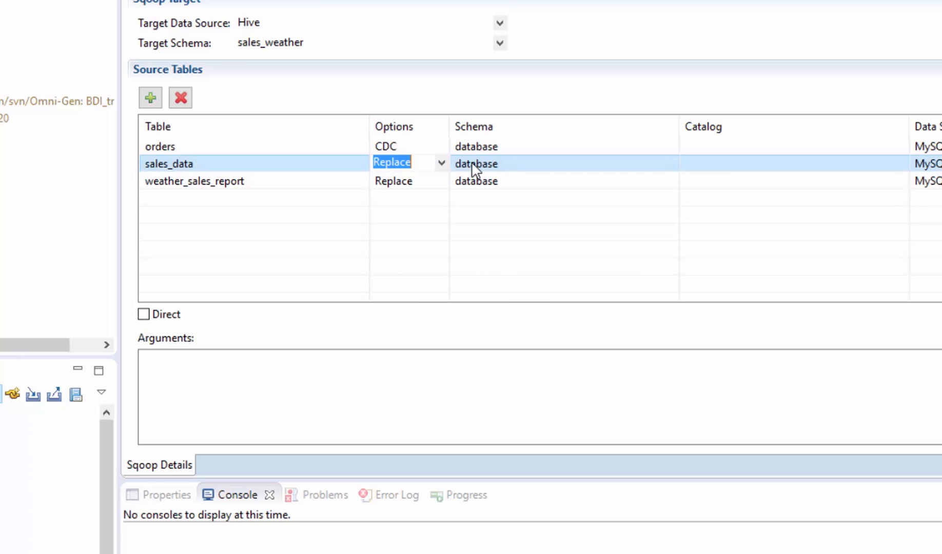
{"action": "left_click", "coordinate": [442, 163]}
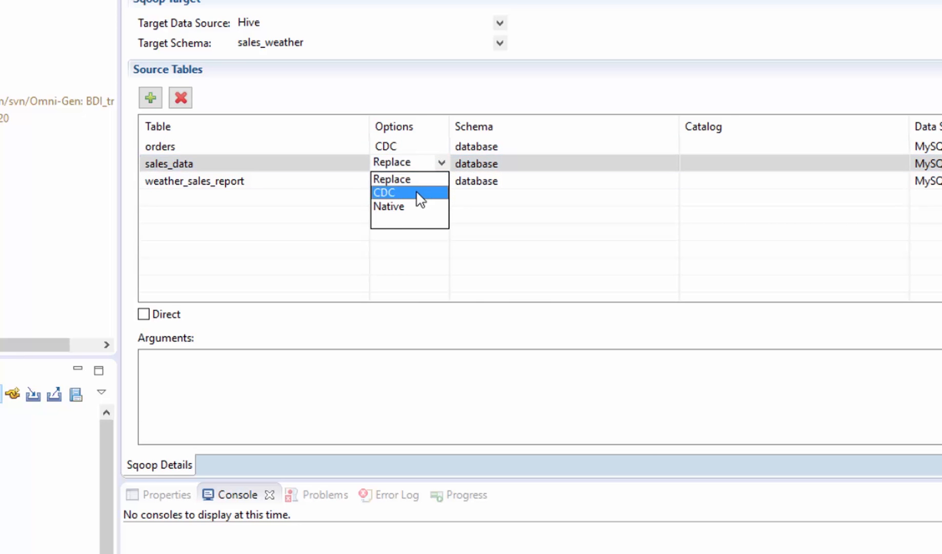
{"action": "left_click", "coordinate": [417, 192]}
{"action": "left_click", "coordinate": [530, 167]}
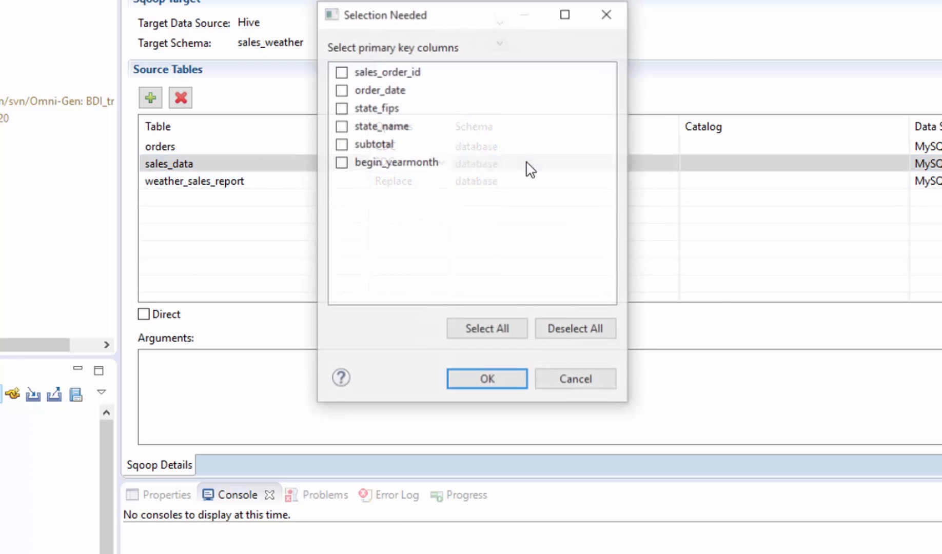
{"action": "left_click", "coordinate": [341, 72]}
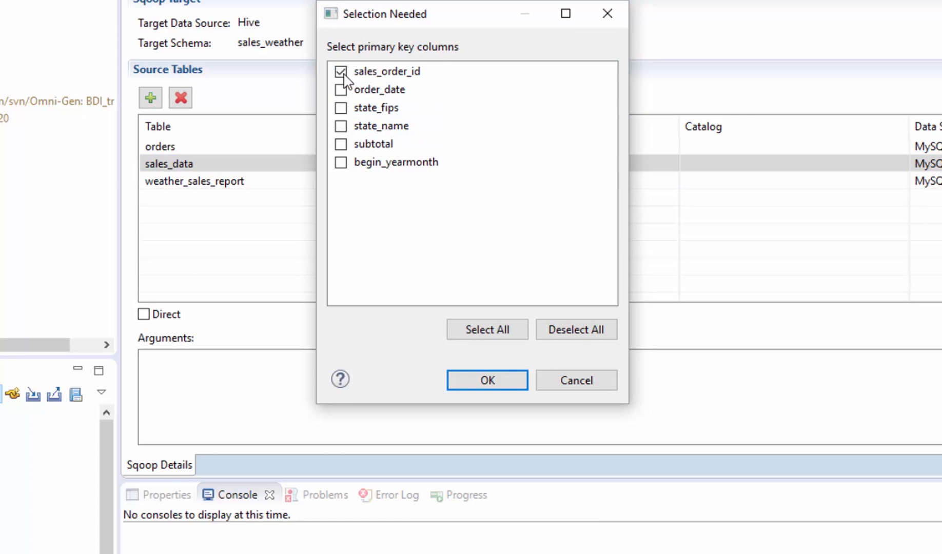
{"action": "left_click", "coordinate": [341, 90]}
{"action": "left_click", "coordinate": [340, 108]}
{"action": "left_click", "coordinate": [340, 126]}
{"action": "left_click", "coordinate": [341, 144]}
{"action": "left_click", "coordinate": [580, 331]}
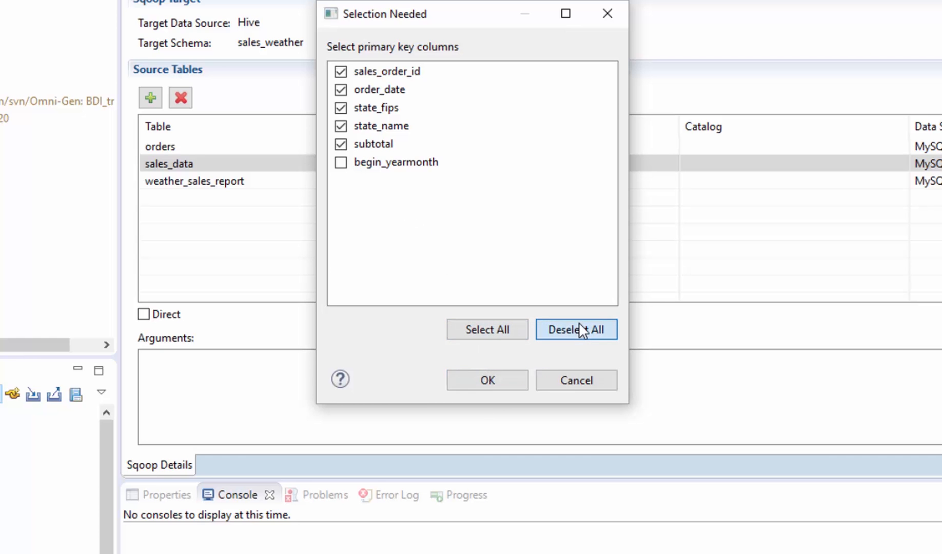
{"action": "left_click", "coordinate": [597, 390]}
{"action": "left_click", "coordinate": [636, 294]}
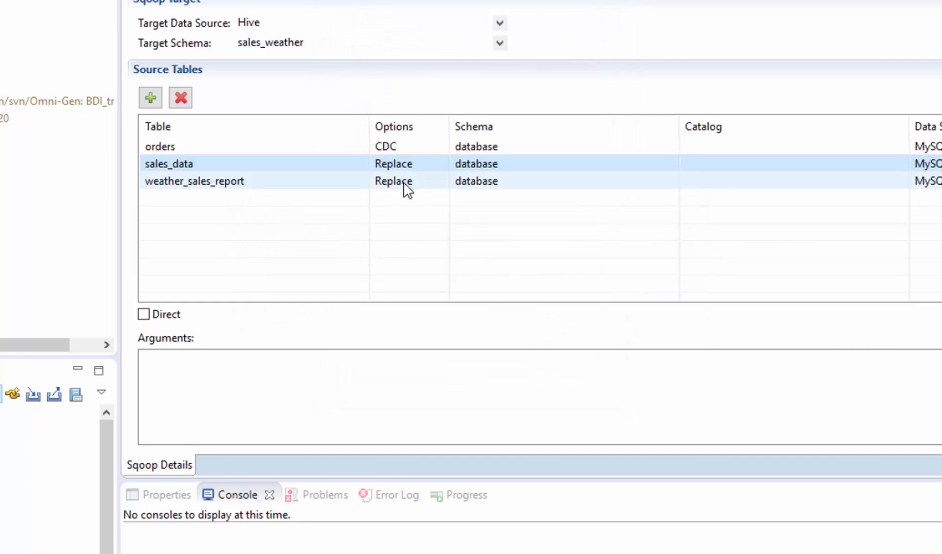
Step: Try to set the weather_sales_report source table to the Native option without choosing primary key columns
{"action": "left_click", "coordinate": [403, 182]}
{"action": "left_click", "coordinate": [442, 181]}
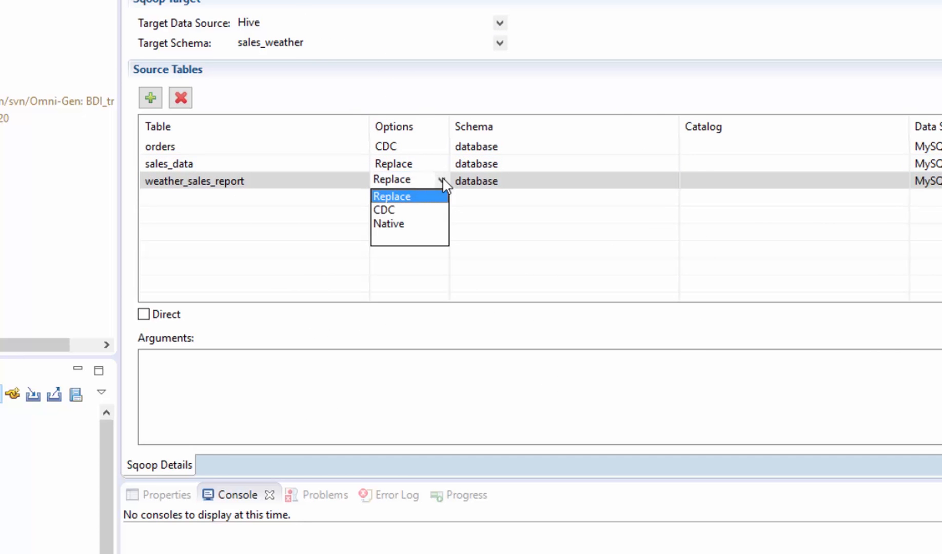
{"action": "left_click", "coordinate": [394, 224]}
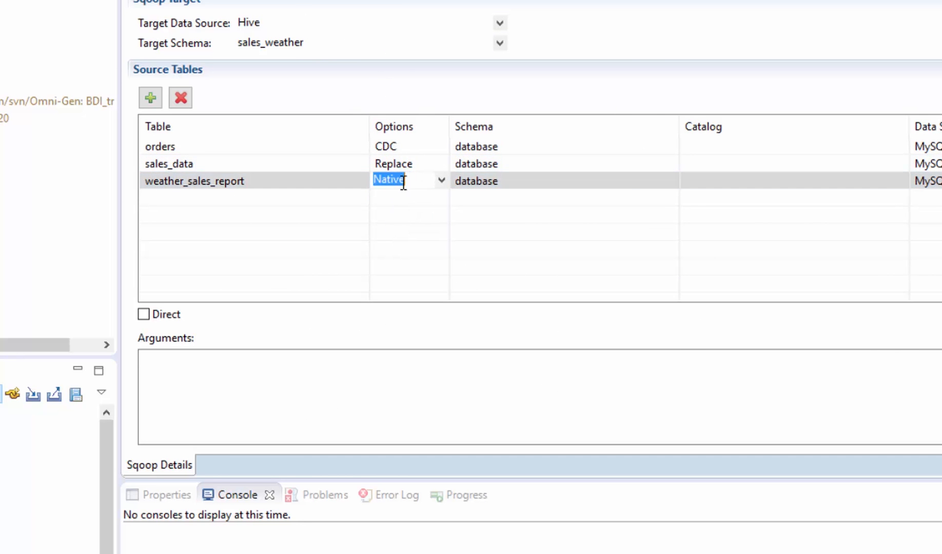
{"action": "left_click", "coordinate": [447, 182]}
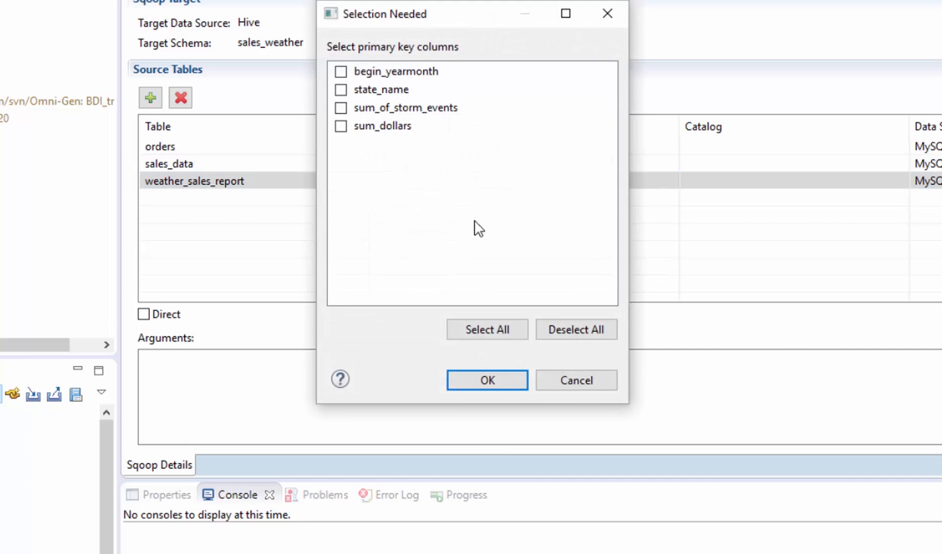
{"action": "left_click", "coordinate": [508, 390]}
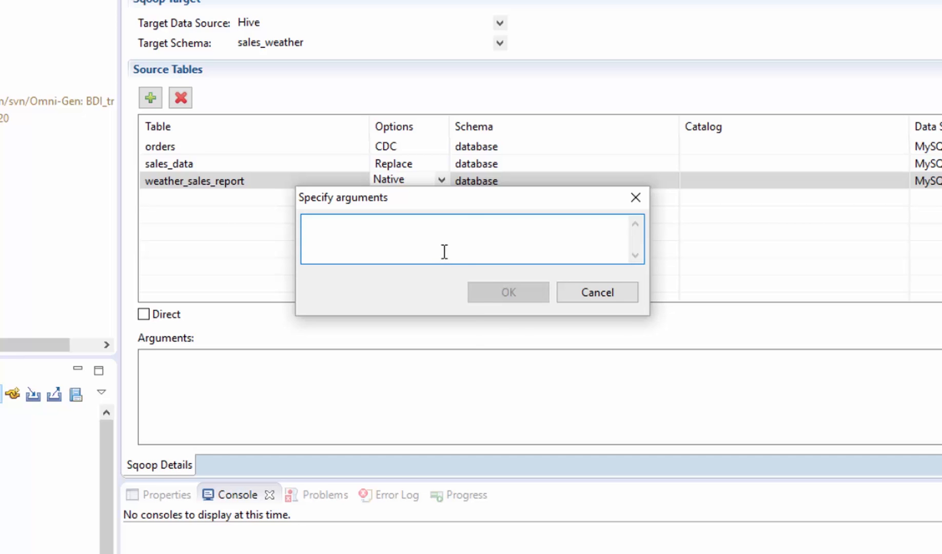
{"action": "left_click", "coordinate": [599, 302]}
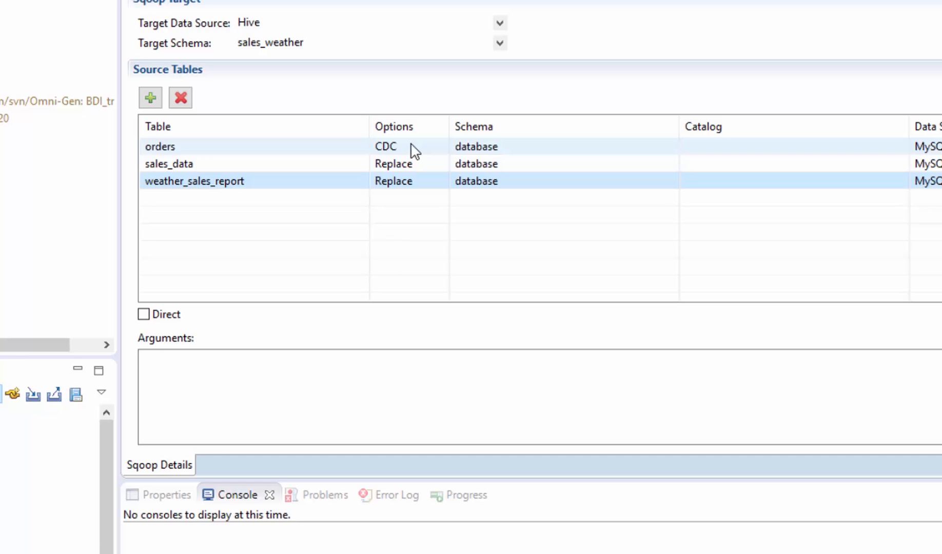
Step: Enable the Direct option for the source tables
{"action": "left_click", "coordinate": [143, 314]}
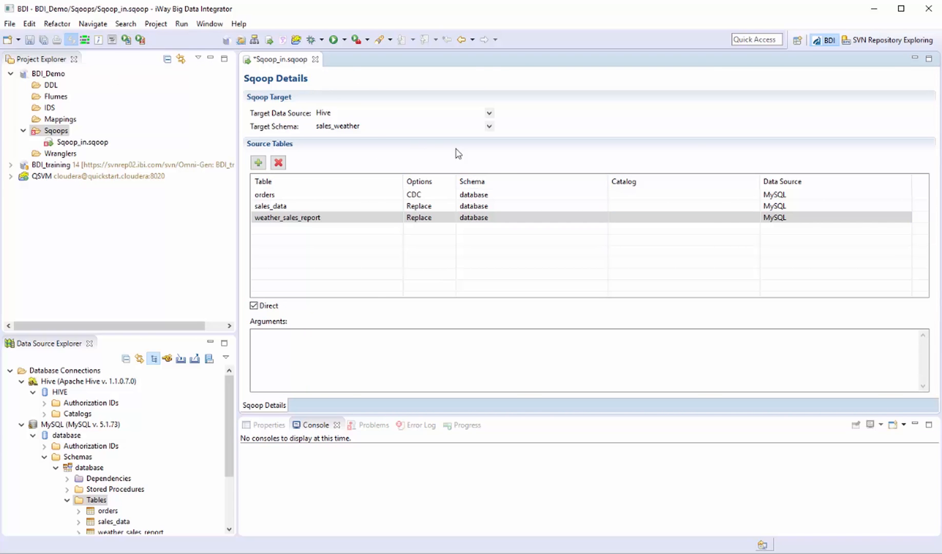
Step: Open the run configurations and widen the dialog on both sides so the build settings fit
{"action": "left_click", "coordinate": [344, 40]}
{"action": "left_click", "coordinate": [363, 102]}
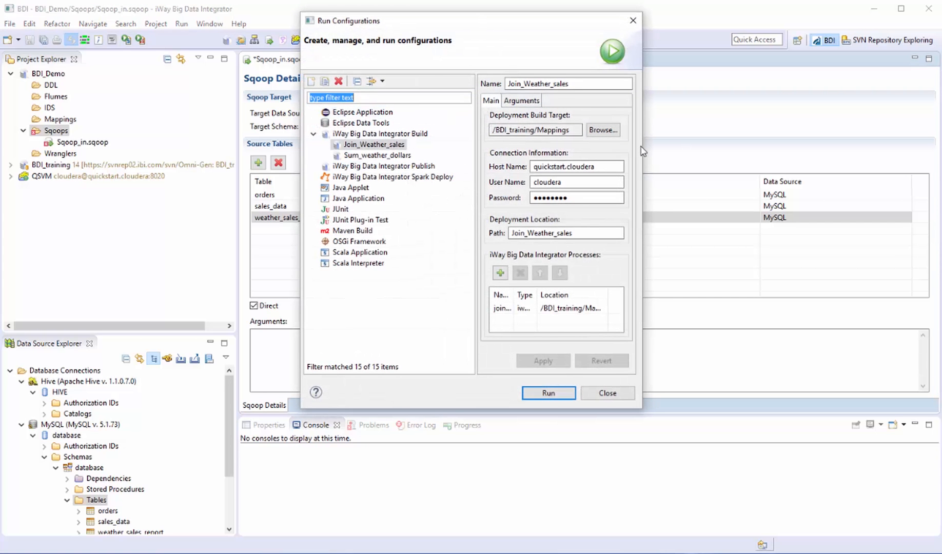
{"action": "left_click_drag", "start_coordinate": [645, 146], "coordinate": [941, 148]}
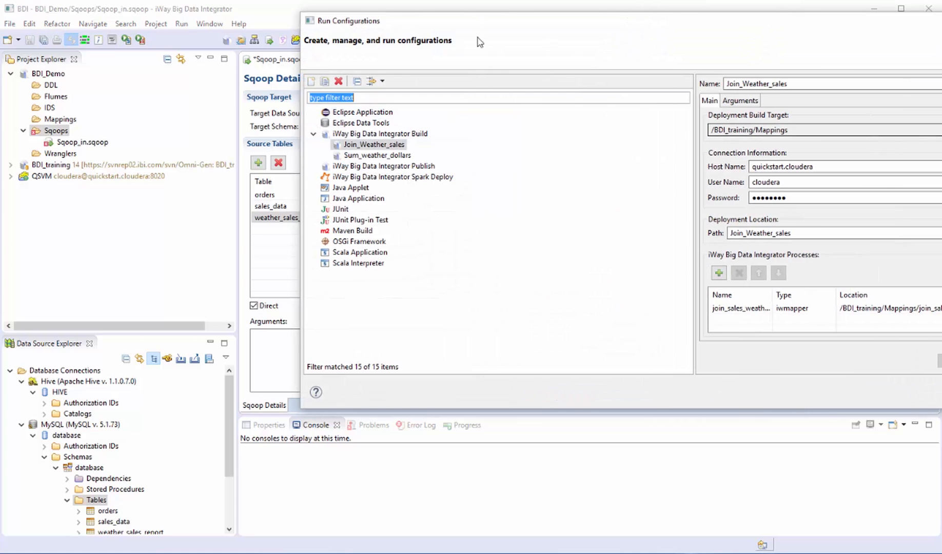
{"action": "left_click_drag", "start_coordinate": [300, 177], "coordinate": [169, 176]}
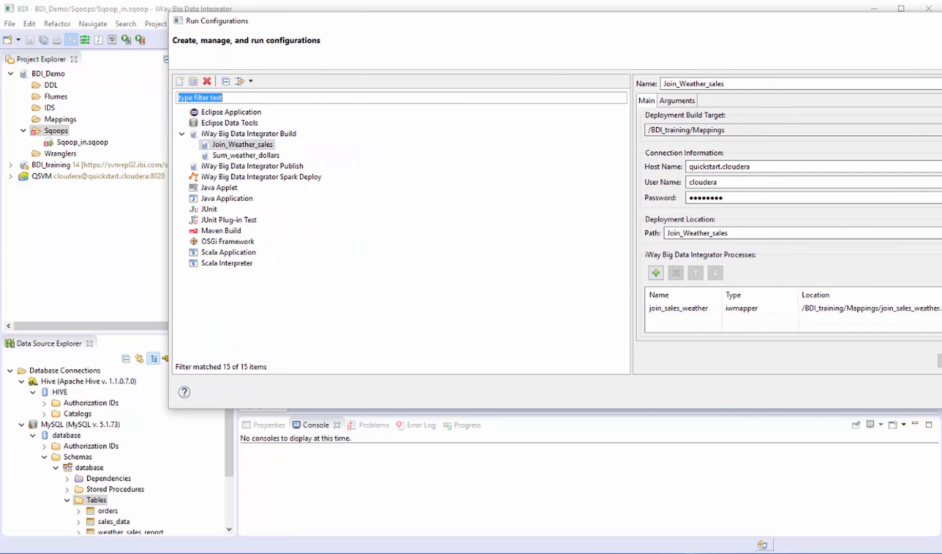
{"action": "key", "text": "Escape"}
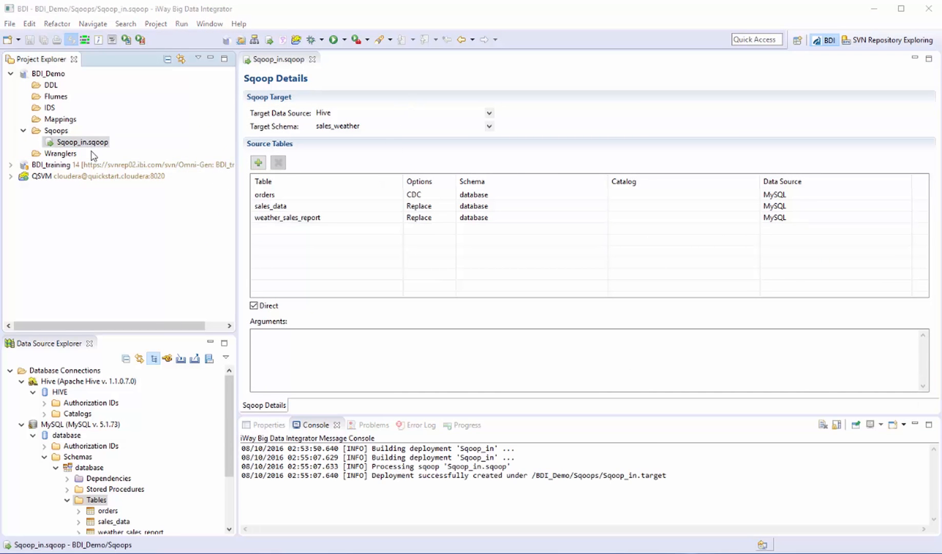
Step: Build a deployment from Sqoop_in.sqoop with the iWay Big Data Integrator build command
{"action": "right_click", "coordinate": [91, 145]}
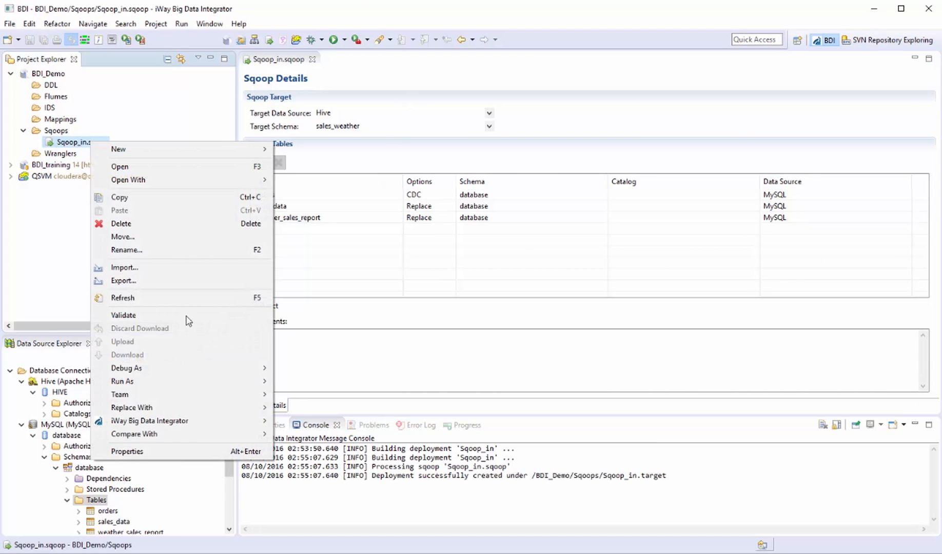
{"action": "mouse_move", "coordinate": [201, 424]}
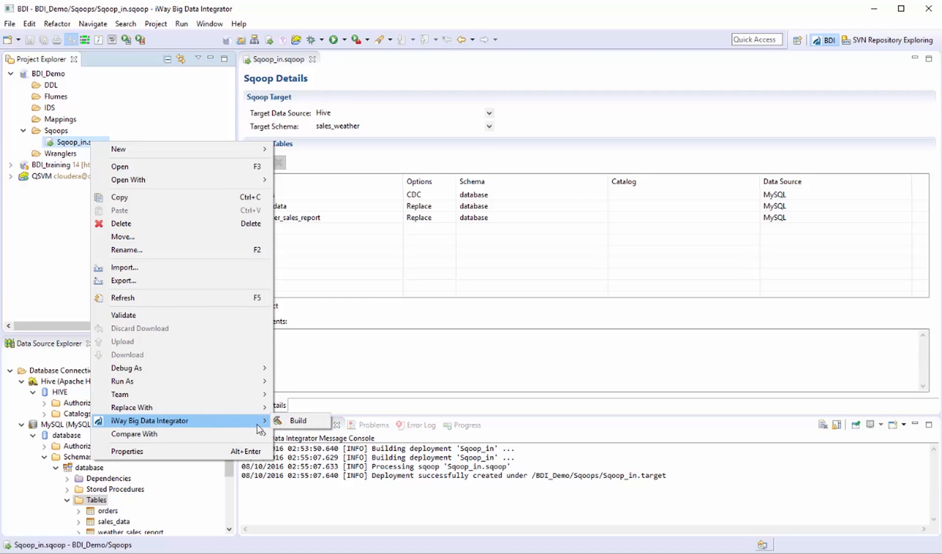
{"action": "left_click", "coordinate": [300, 422]}
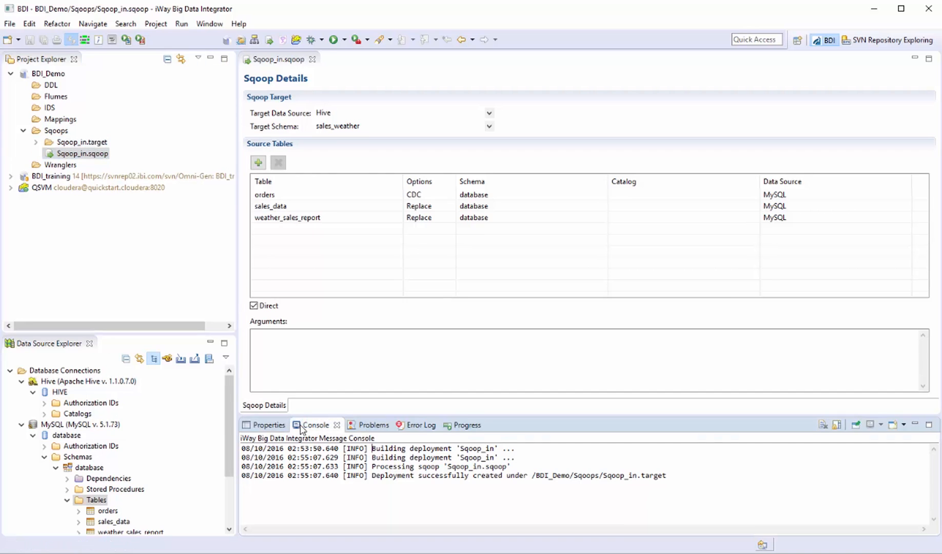
Step: Expand the Sqoop_in.target deployment down to its build scripts and widen the project tree so the full script names fit
{"action": "left_click", "coordinate": [36, 143]}
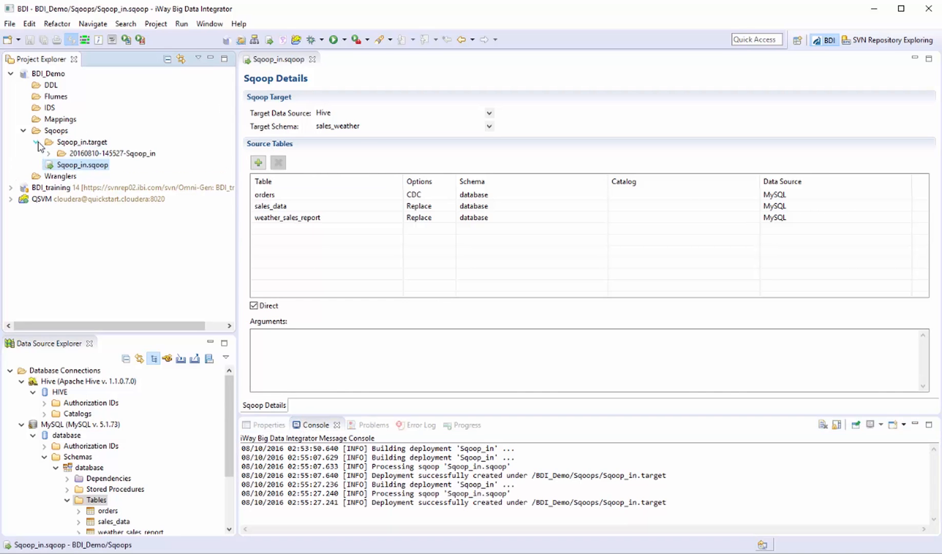
{"action": "left_click", "coordinate": [47, 154]}
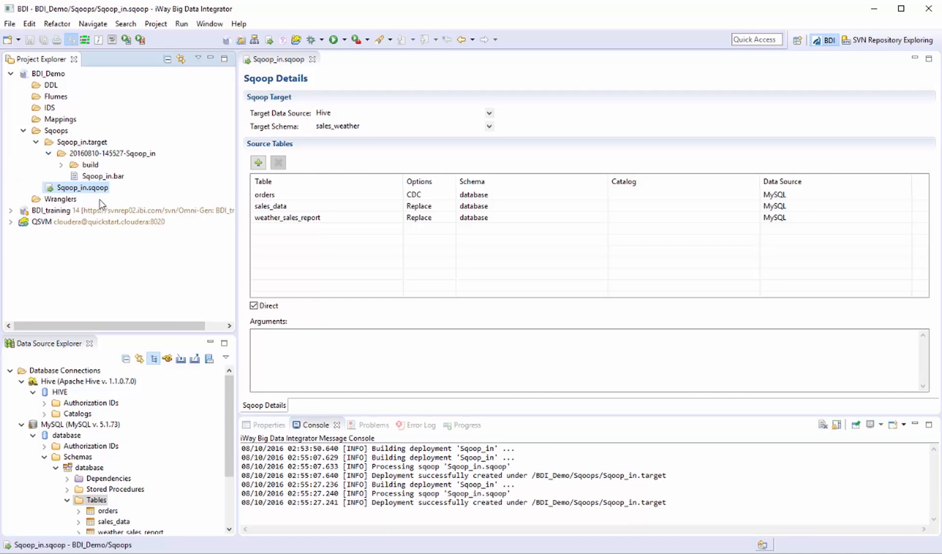
{"action": "left_click", "coordinate": [62, 165]}
{"action": "left_click", "coordinate": [74, 211]}
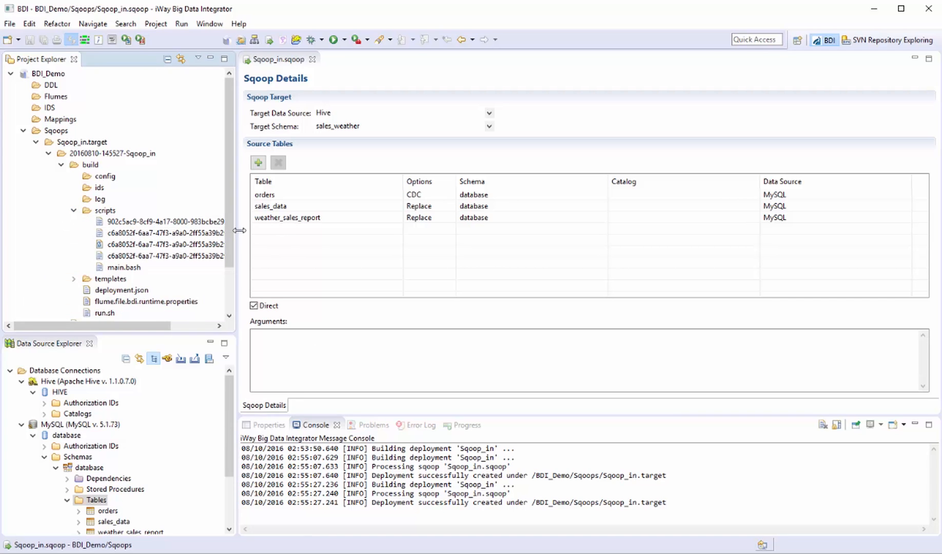
{"action": "left_click_drag", "start_coordinate": [239, 230], "coordinate": [316, 232]}
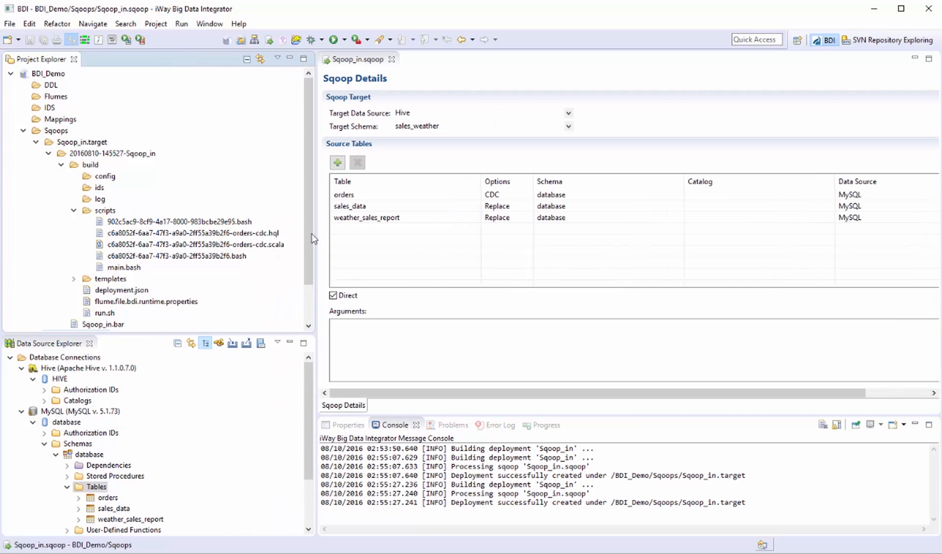
Step: Examine the generated orders-cdc Scala and HQL scripts, closing each file after viewing, and collapse the build folder
{"action": "double_click", "coordinate": [208, 246]}
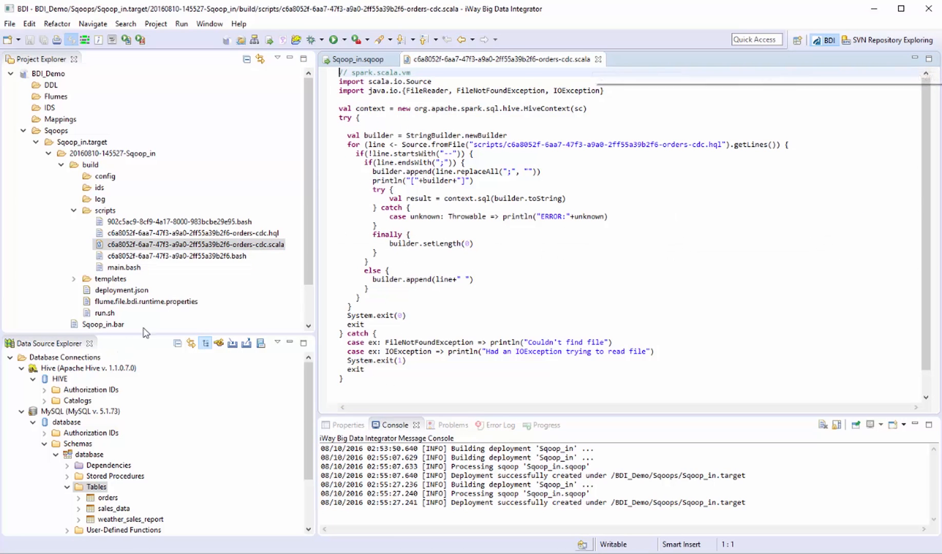
{"action": "left_click", "coordinate": [598, 59]}
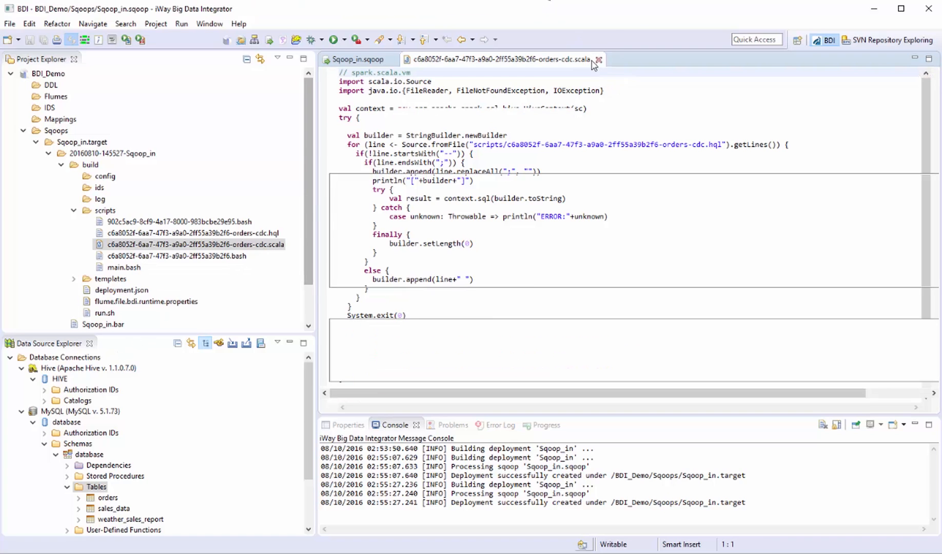
{"action": "double_click", "coordinate": [248, 234]}
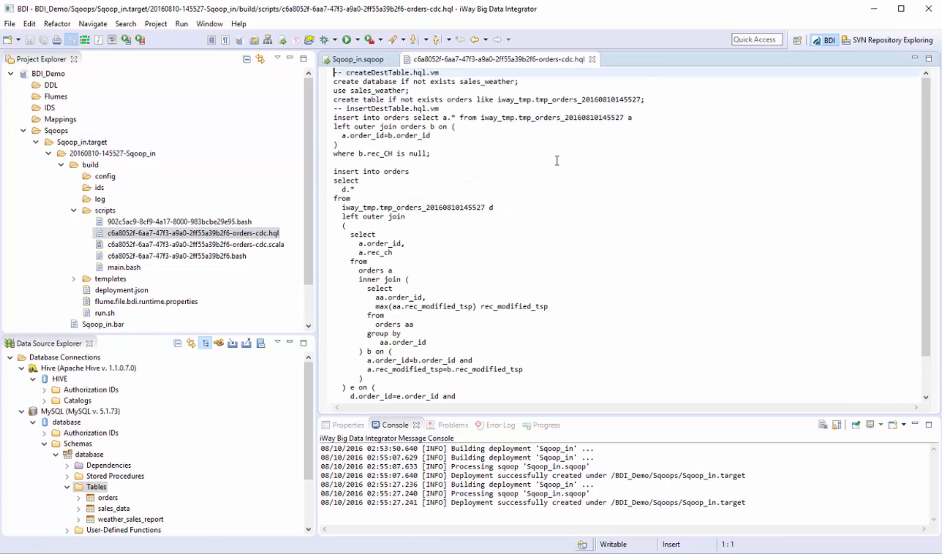
{"action": "scroll", "coordinate": [429, 273], "scroll_direction": "down", "scroll_amount": 2}
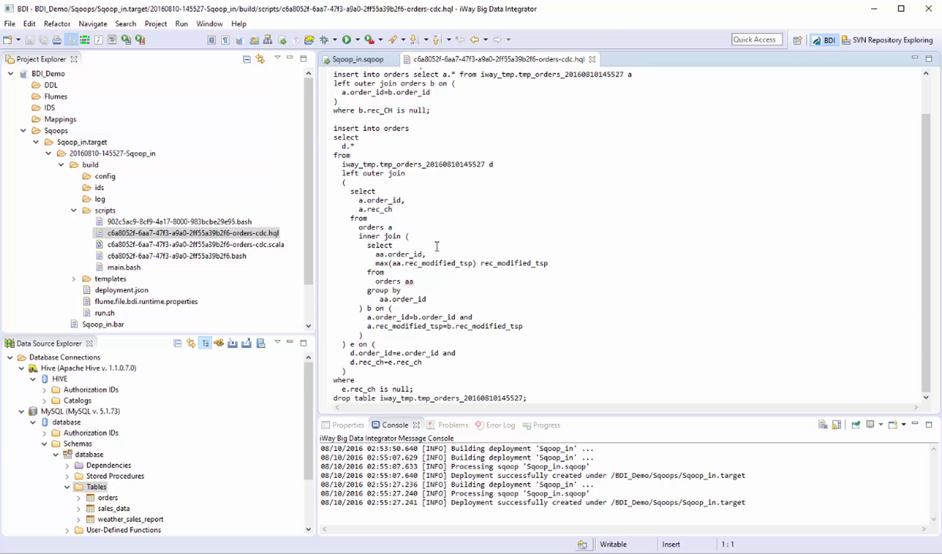
{"action": "left_click", "coordinate": [593, 59]}
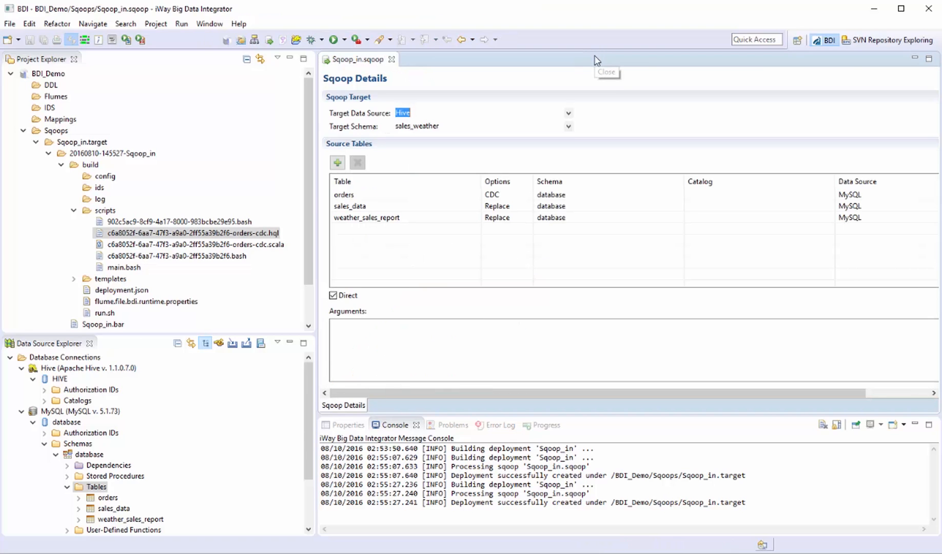
{"action": "left_click", "coordinate": [61, 164]}
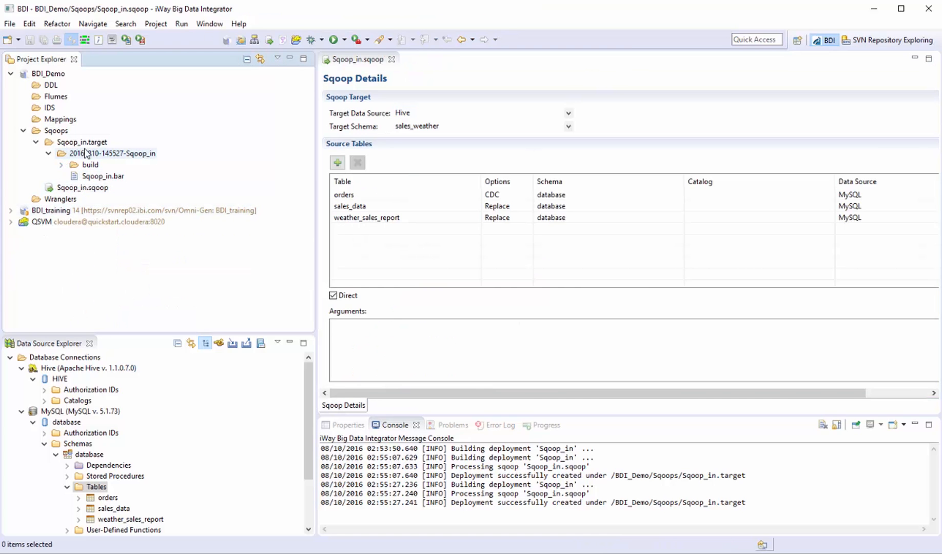